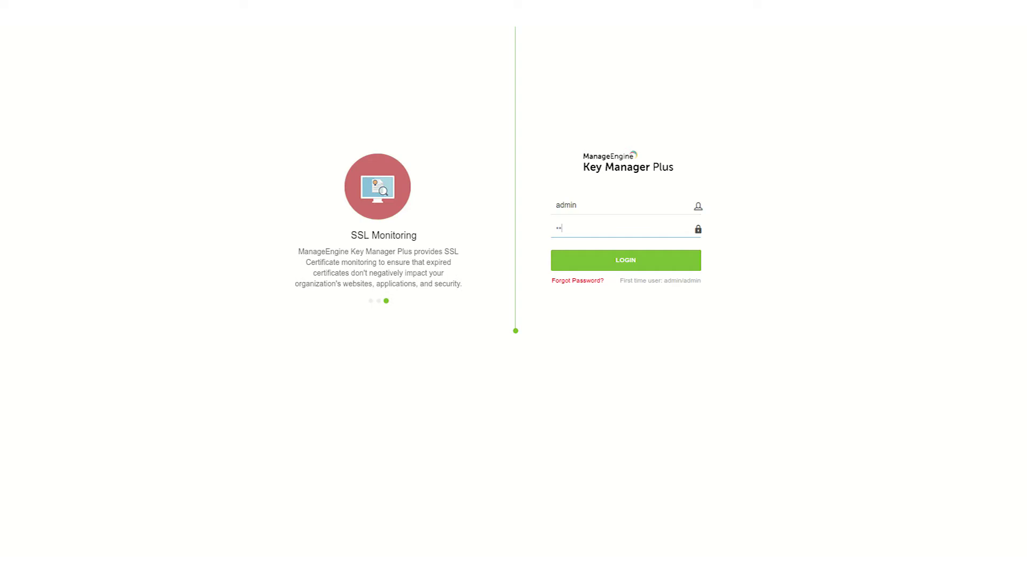
- Log in to the Key Manager Plus web console as admin to reach the Getting Started dashboard
left_click(625, 259)
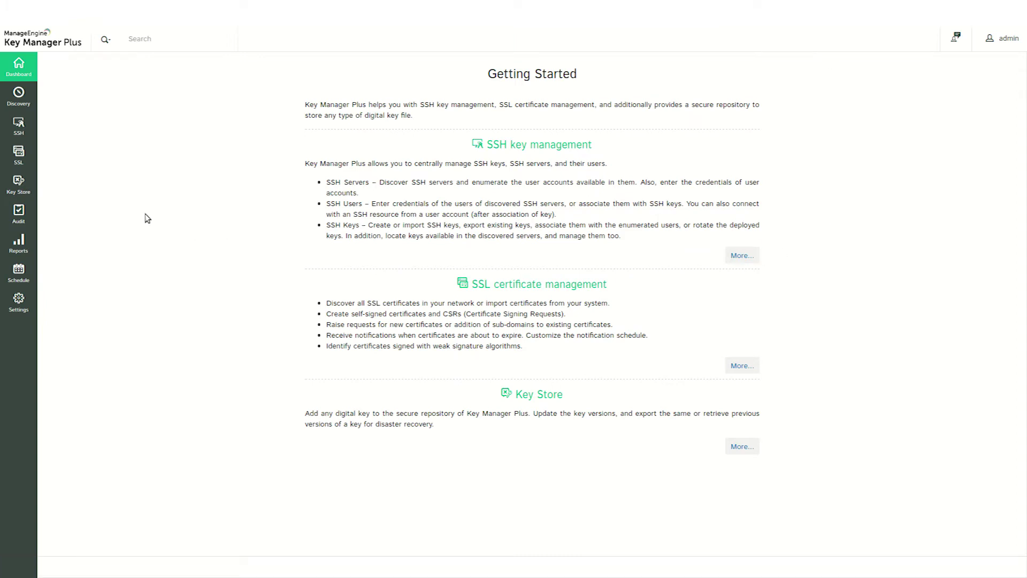
- Go to SSL > Let's Encrypt, confirm account registration, and start a New Registration
left_click(19, 155)
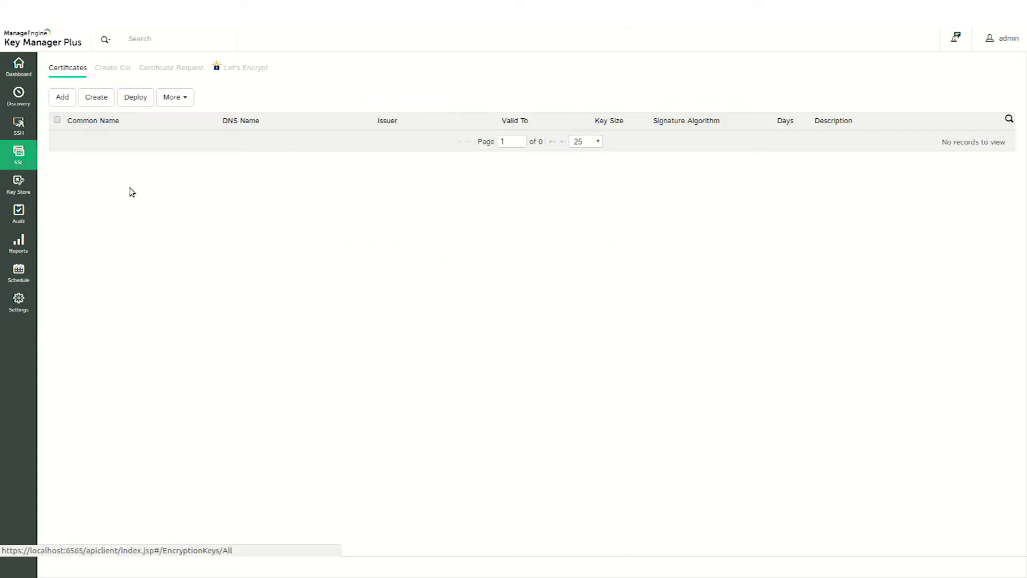
left_click(235, 68)
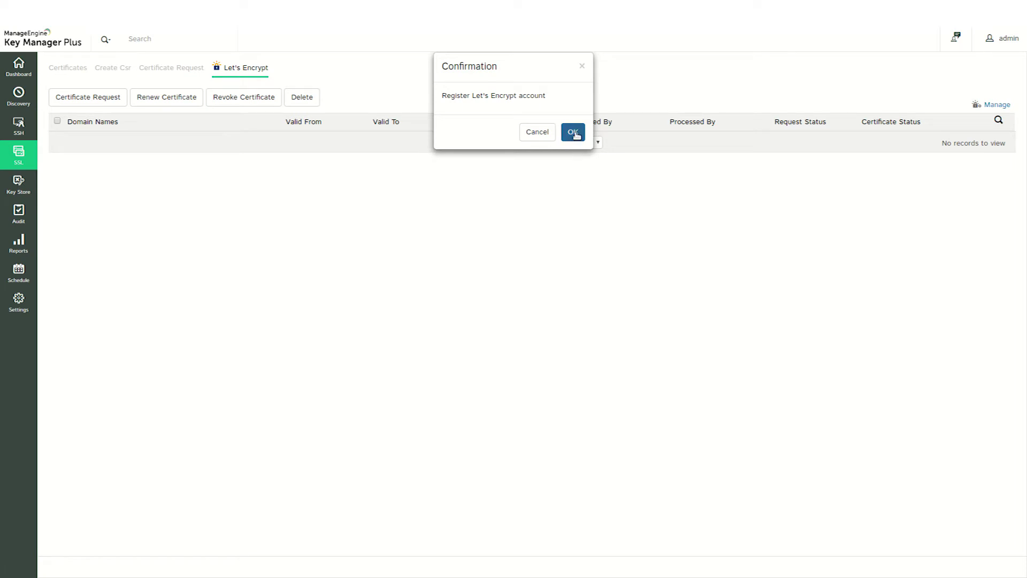
left_click(573, 131)
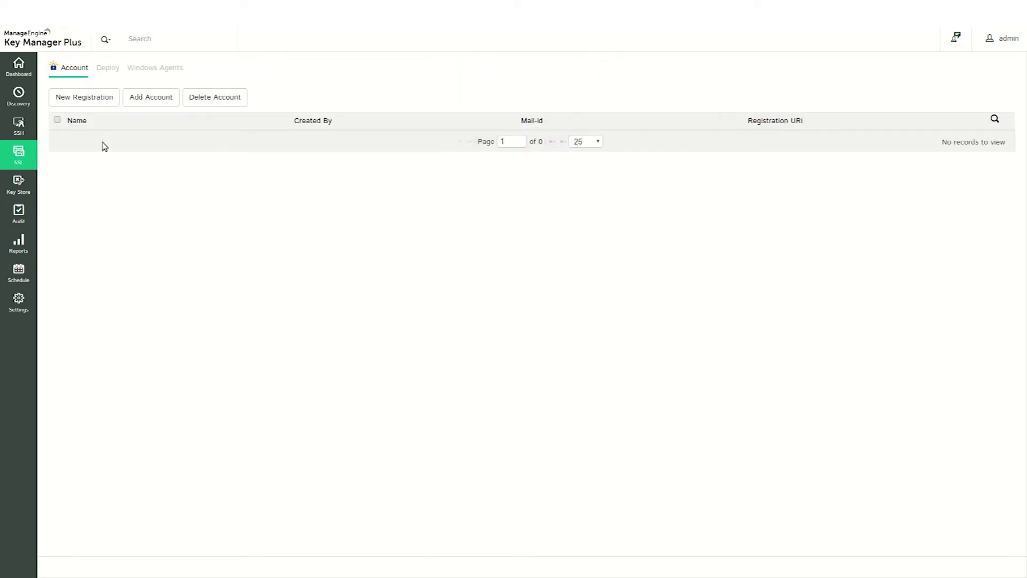
left_click(102, 102)
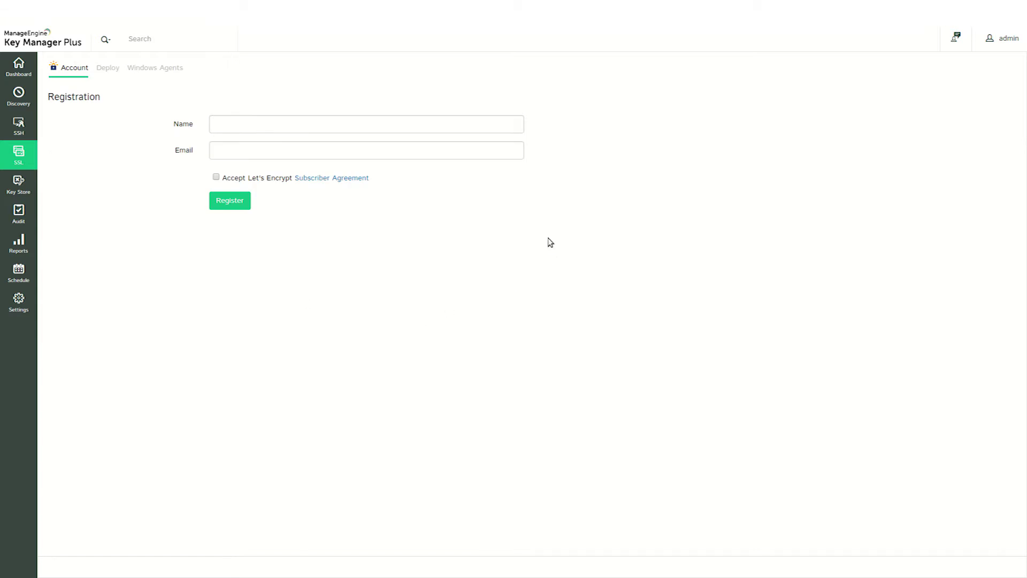
- Enter the account name and contact e-mail, then register the Let's Encrypt account
left_click(419, 129)
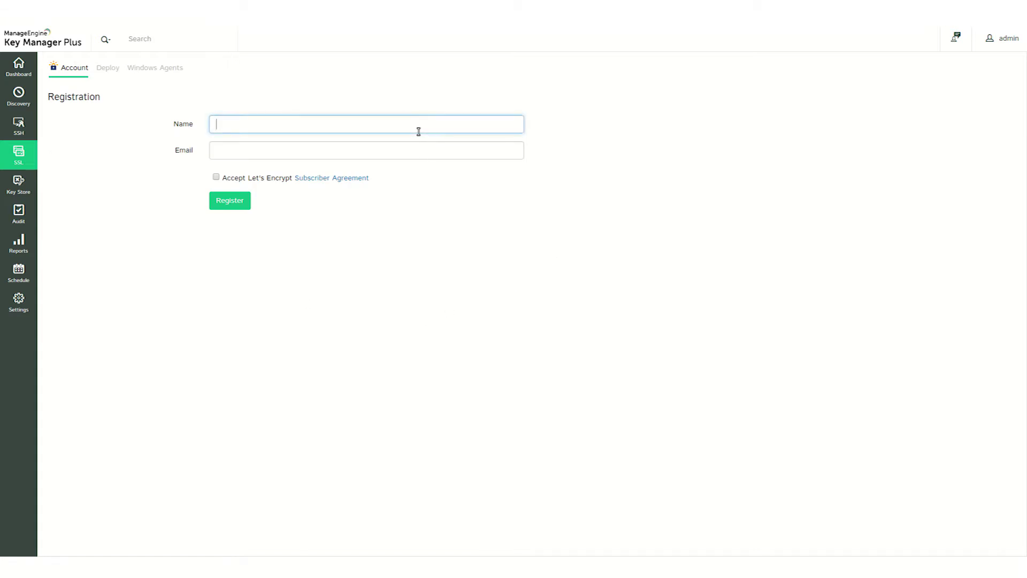
type("admin")
key("Tab")
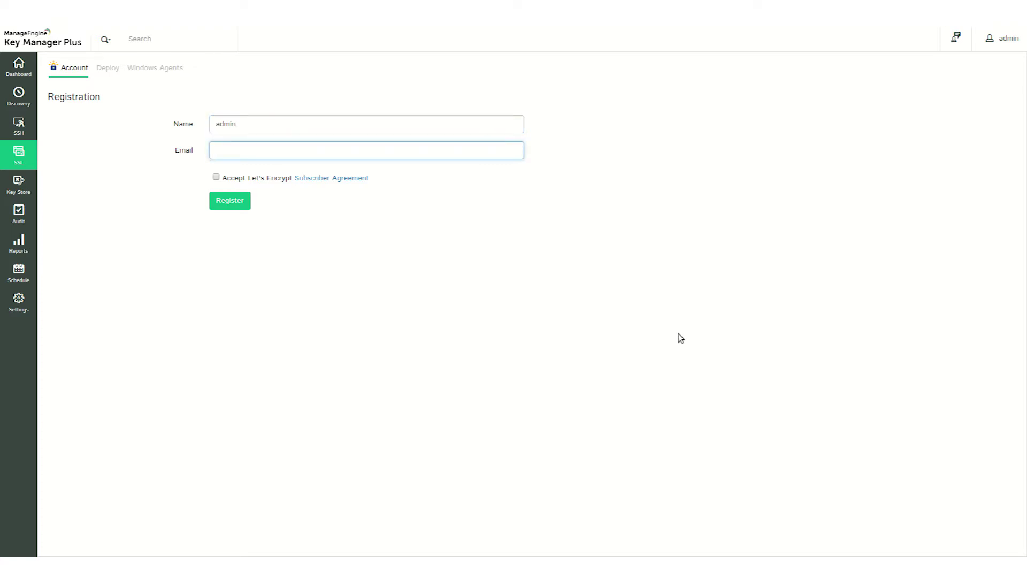
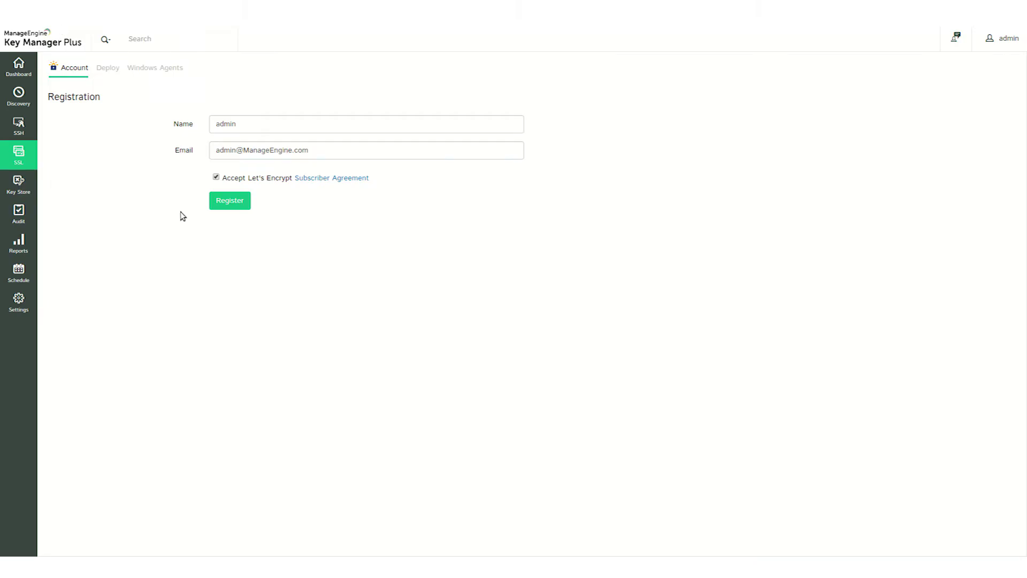
left_click(223, 207)
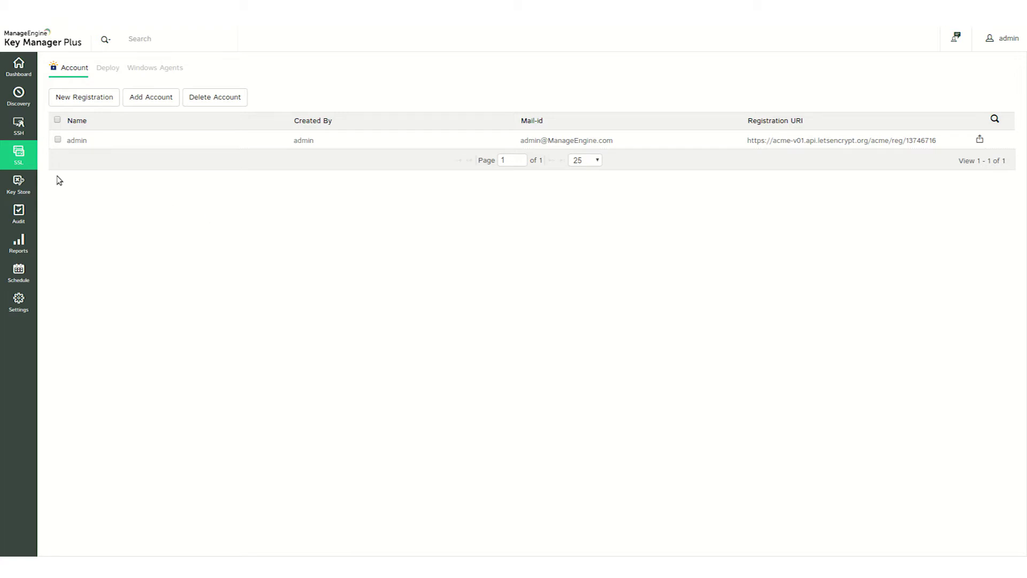
- Start a new Let's Encrypt certificate request for domain demo.keymanagerplus.com
left_click(21, 166)
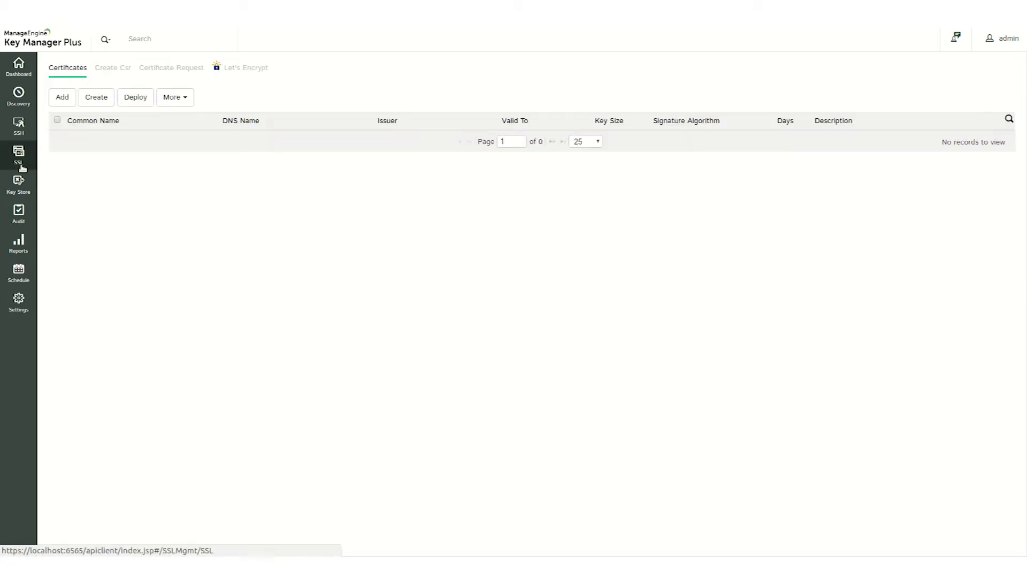
left_click(242, 73)
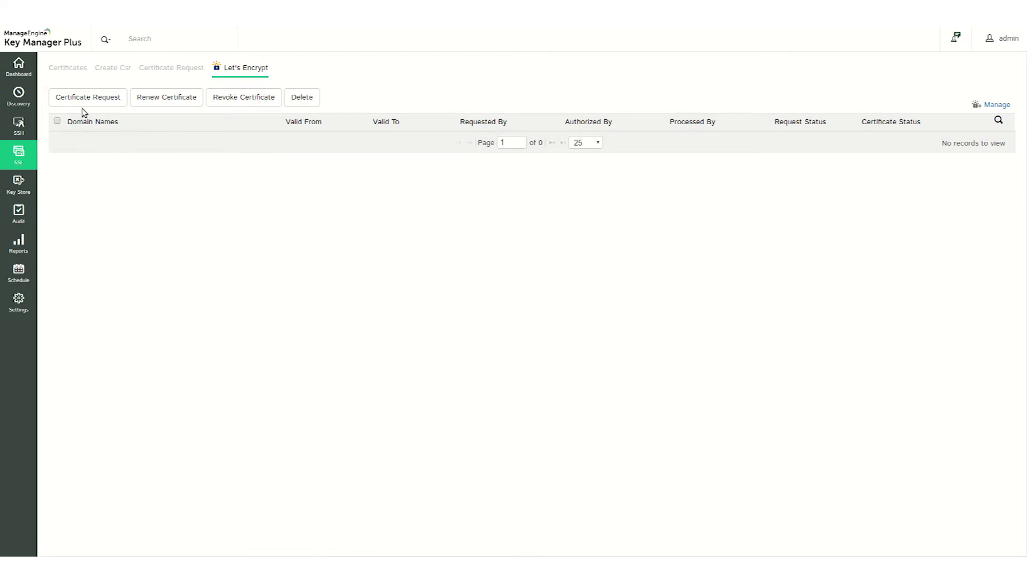
left_click(83, 102)
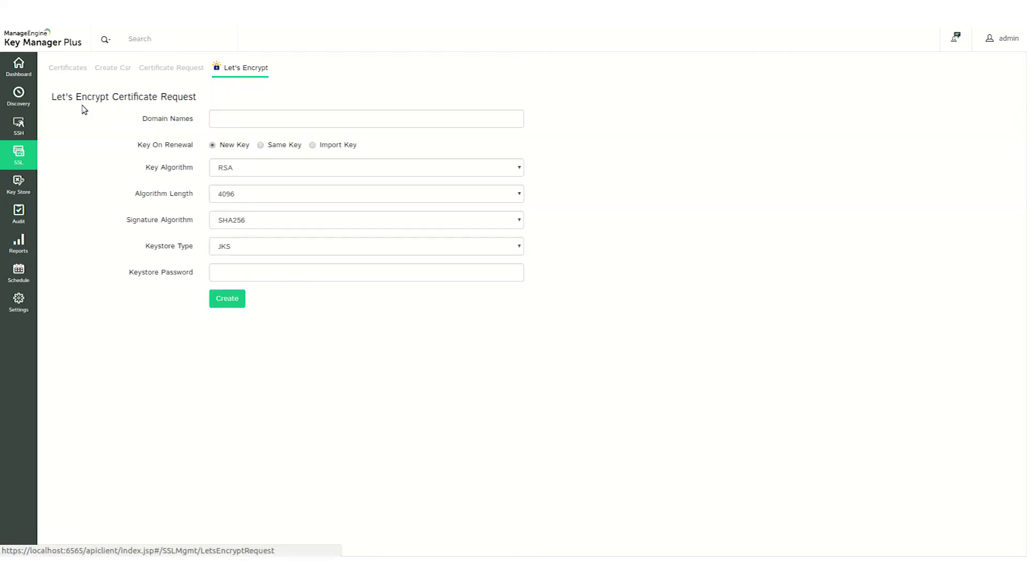
left_click(249, 121)
type("d")
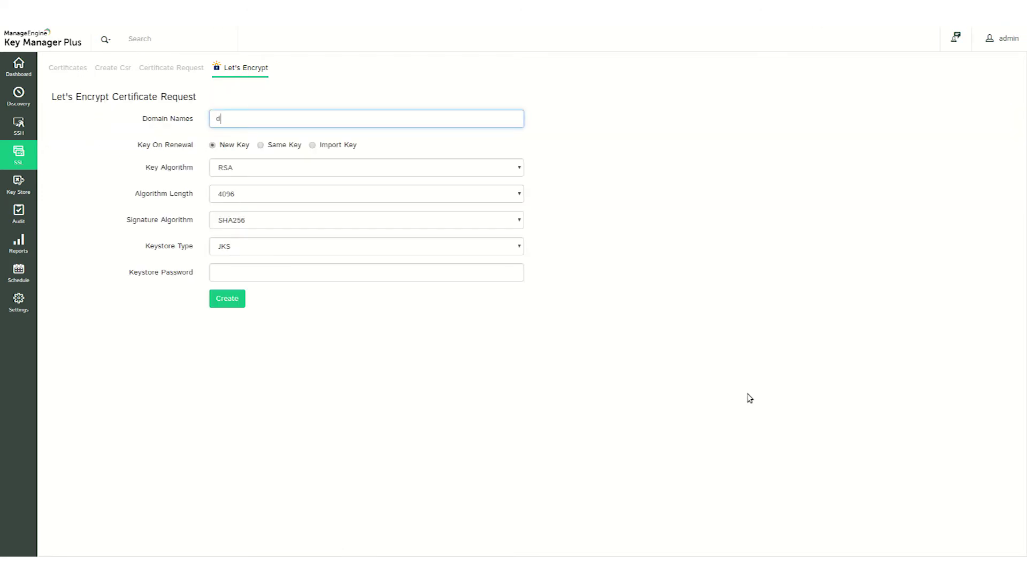
type("emo.keymanagerplus.com")
- Use RSA 2048, SHA256 and a JKS keystore with a password, then create the request
left_click(335, 171)
left_click(337, 174)
left_click(335, 194)
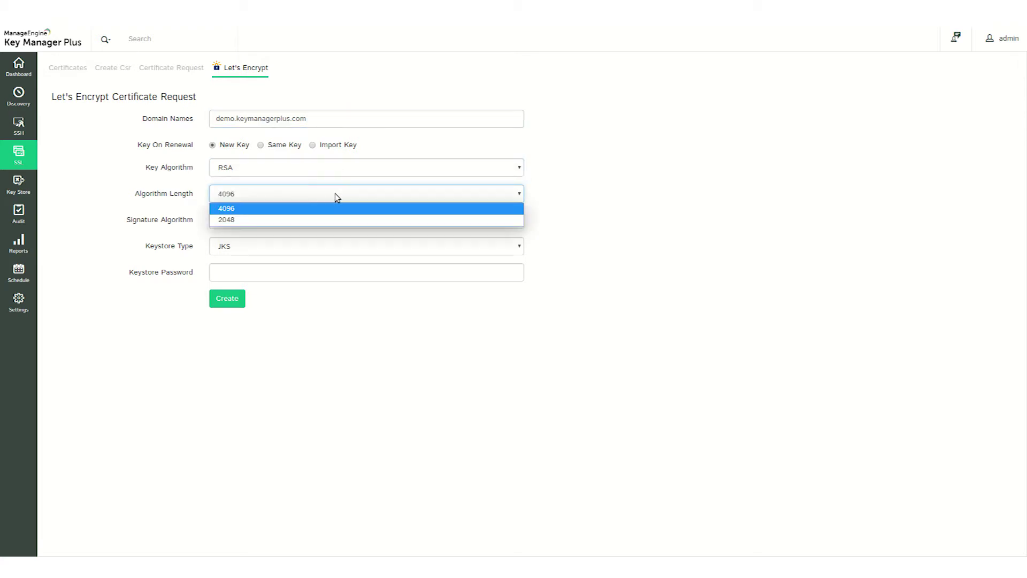
left_click(335, 219)
left_click(336, 221)
left_click(335, 226)
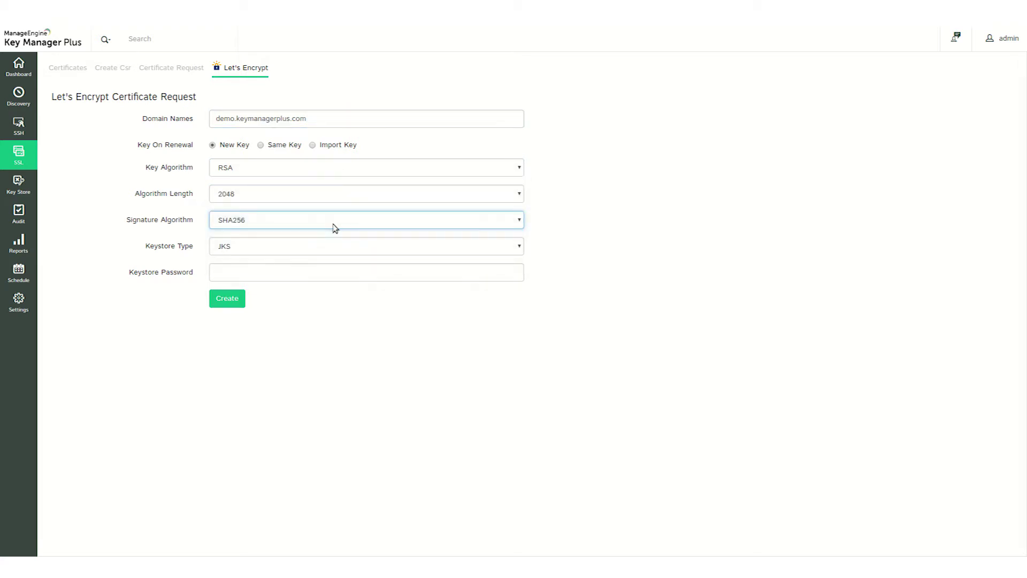
left_click(328, 249)
left_click(329, 250)
left_click(322, 269)
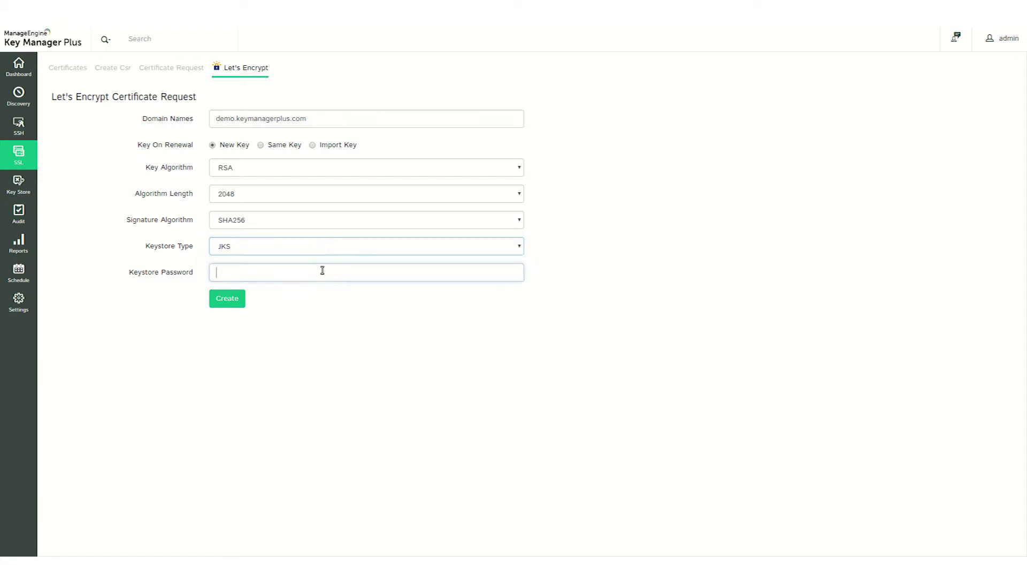
type("ad")
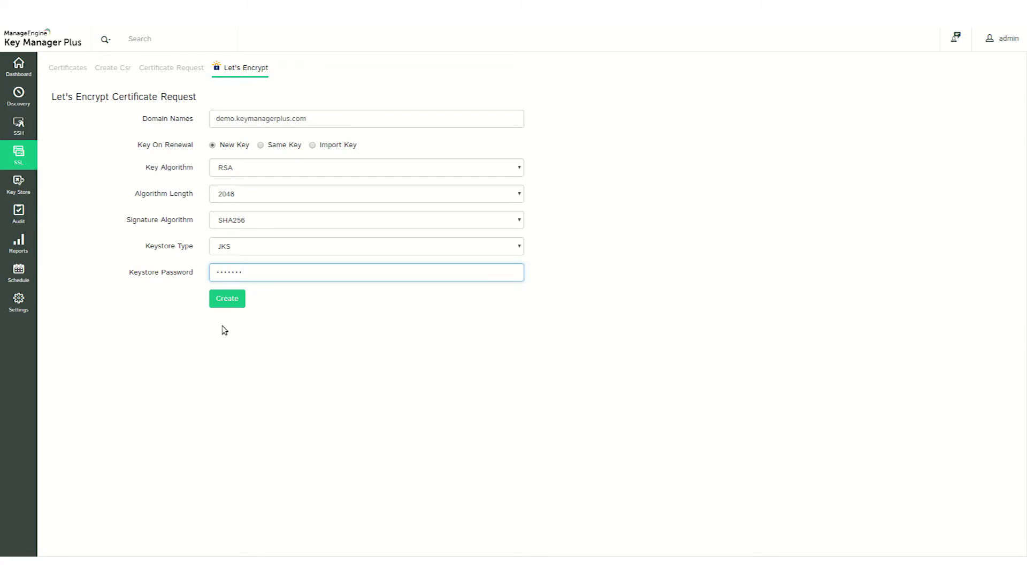
left_click(225, 303)
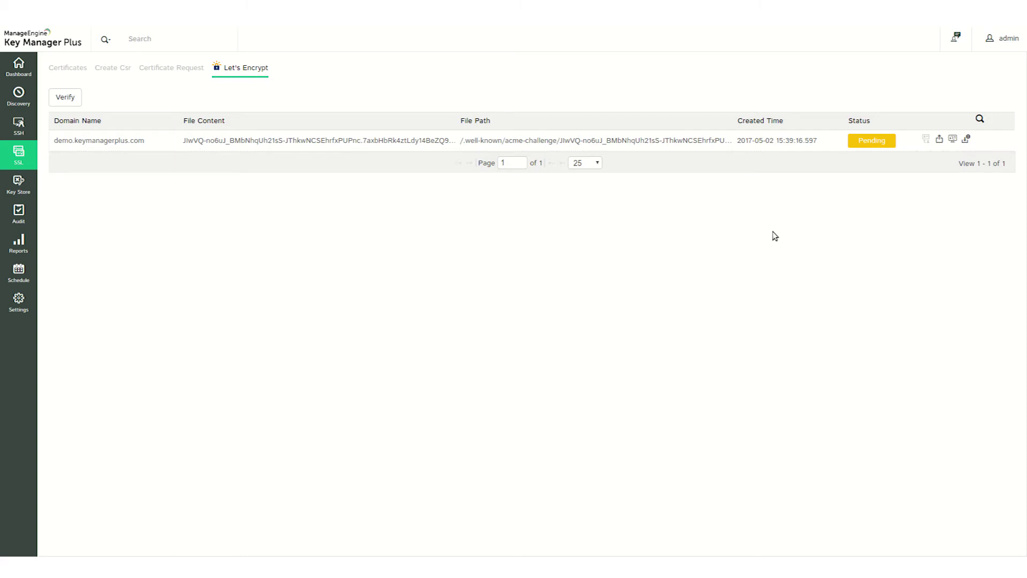
- Open the Deploy settings for the demo.keymanagerplus.com challenge file
left_click(953, 139)
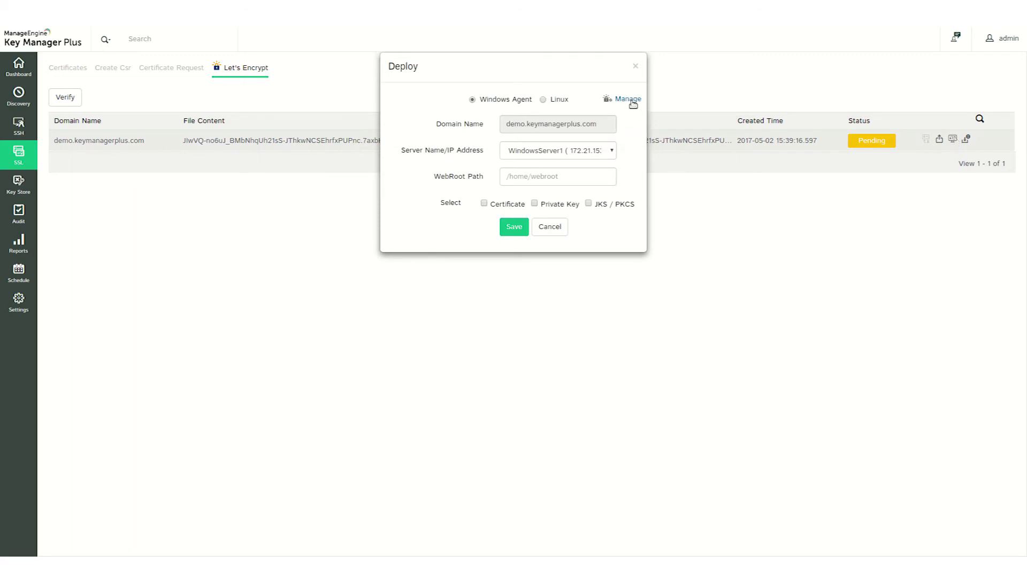
- Check the installed Windows agents, then reopen the challenge's deployment settings
left_click(628, 99)
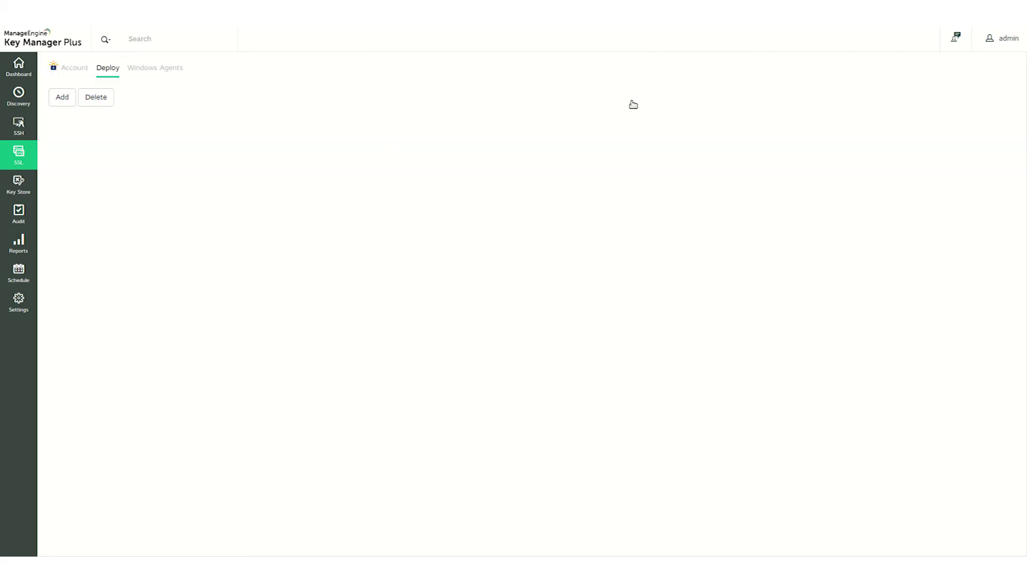
left_click(172, 74)
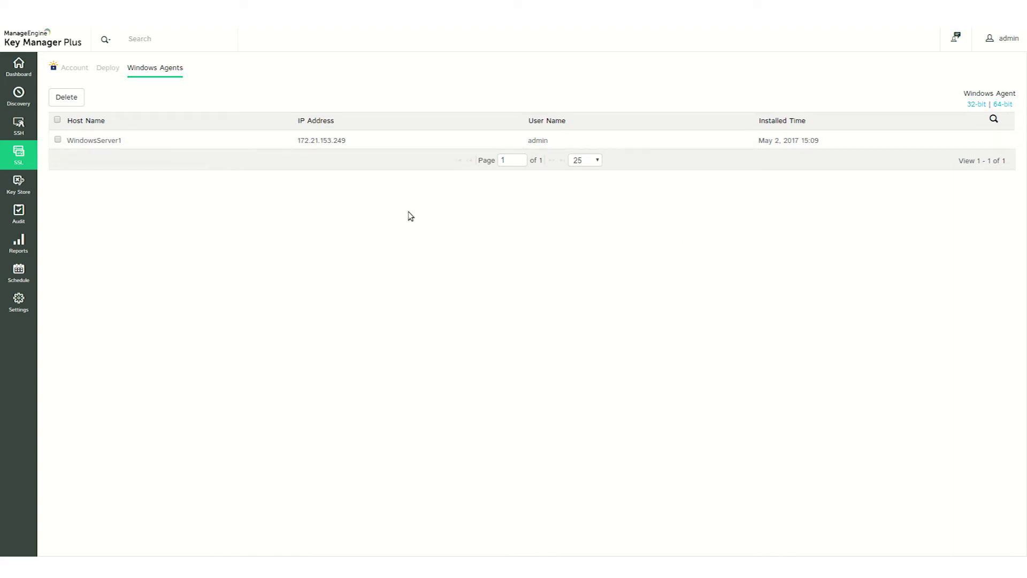
left_click(25, 158)
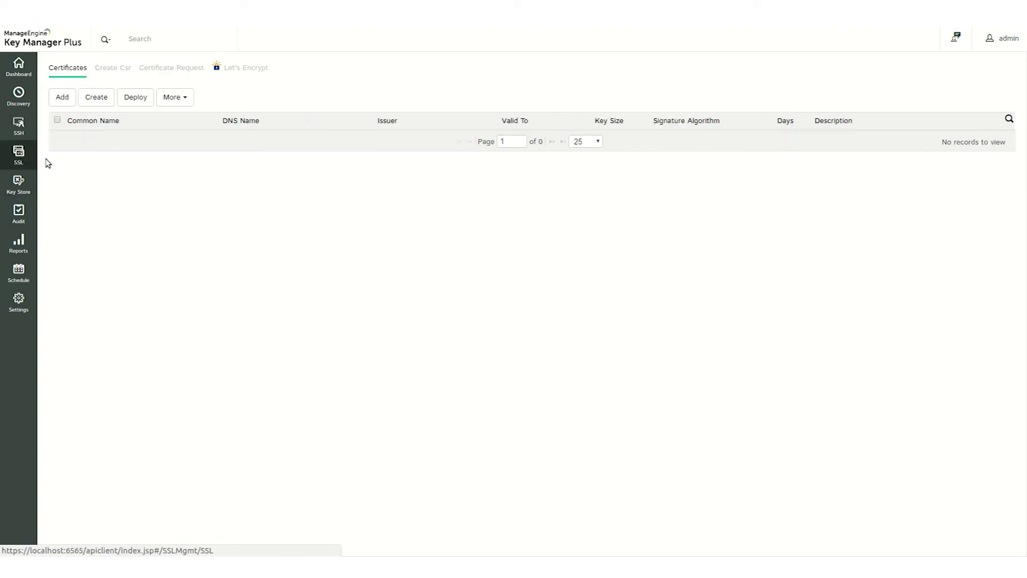
left_click(239, 73)
left_click(785, 143)
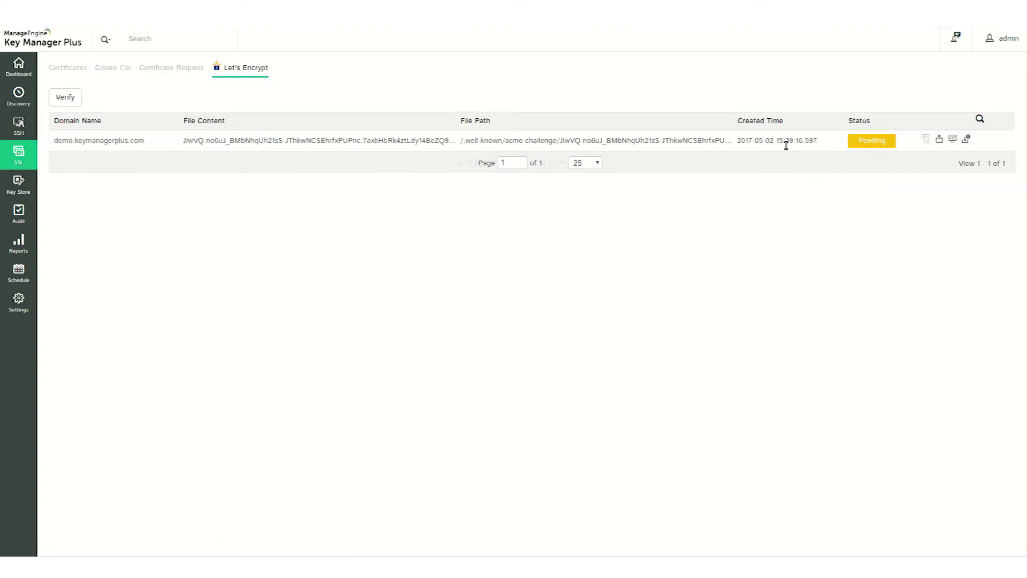
left_click(951, 139)
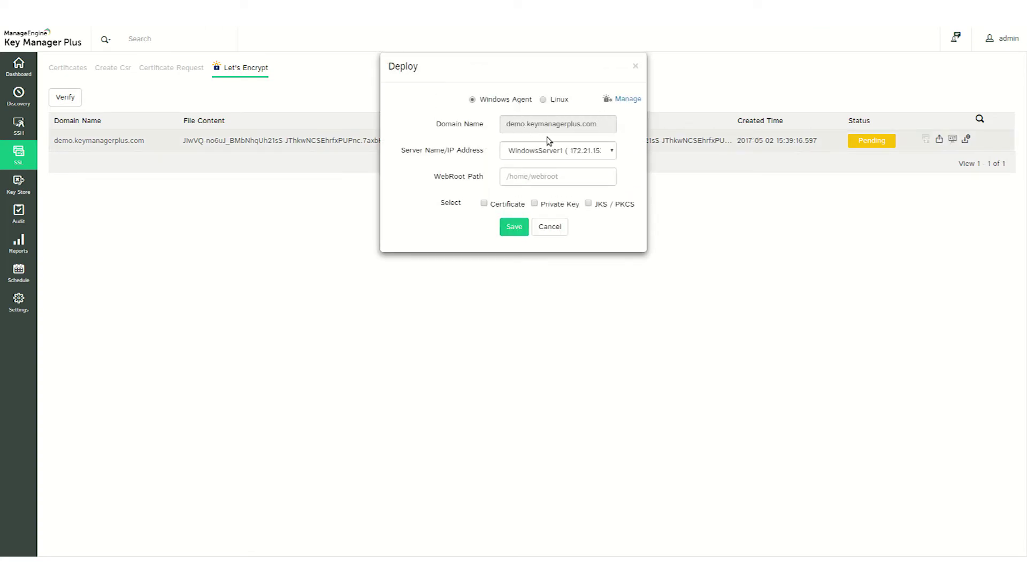
- Map the domain to Linux server 192.168.102.218 with its login credentials and save
left_click(550, 155)
left_click(551, 158)
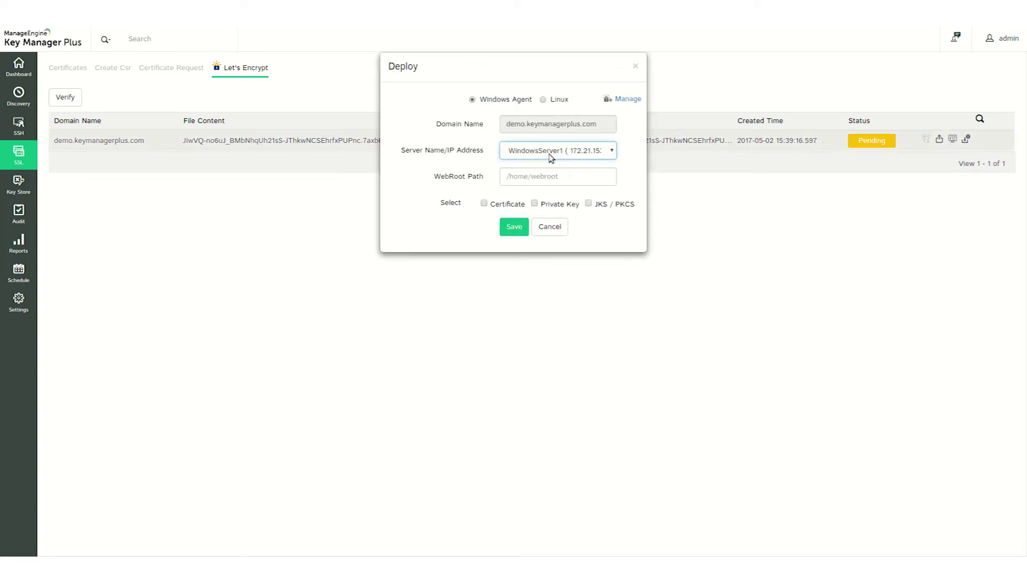
left_click(558, 102)
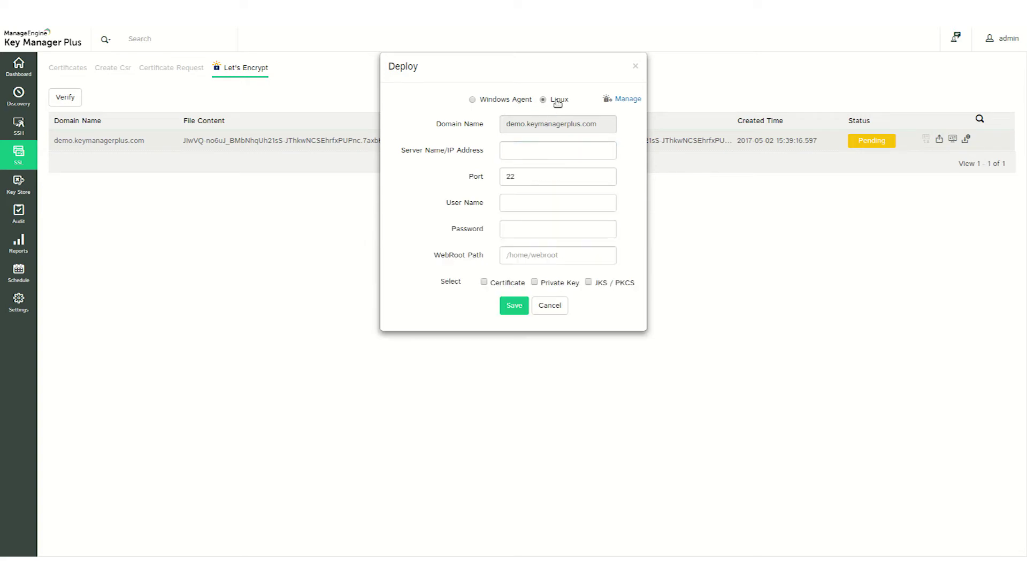
left_click(557, 145)
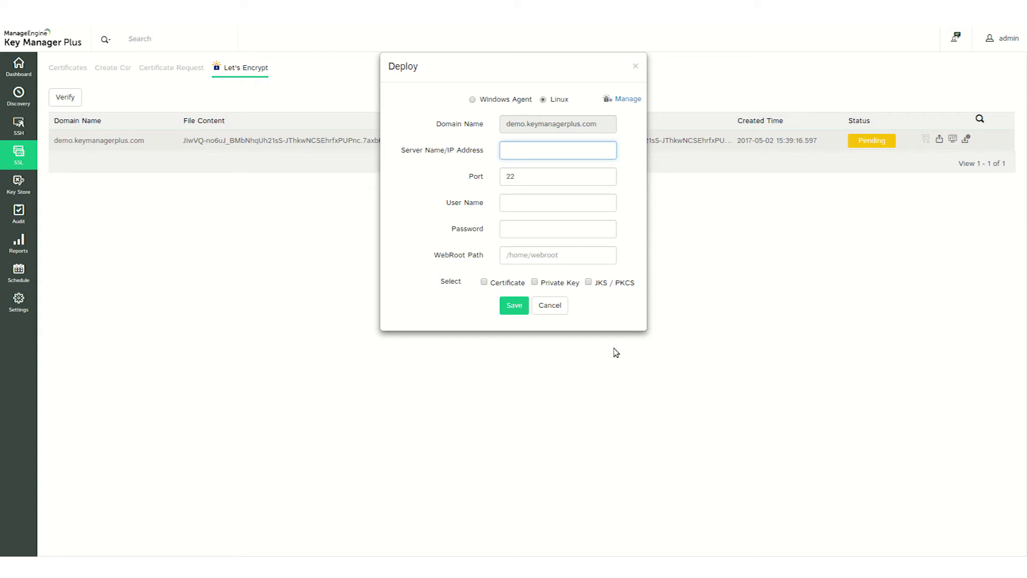
type("192.1")
type("68.102.218")
left_click(561, 208)
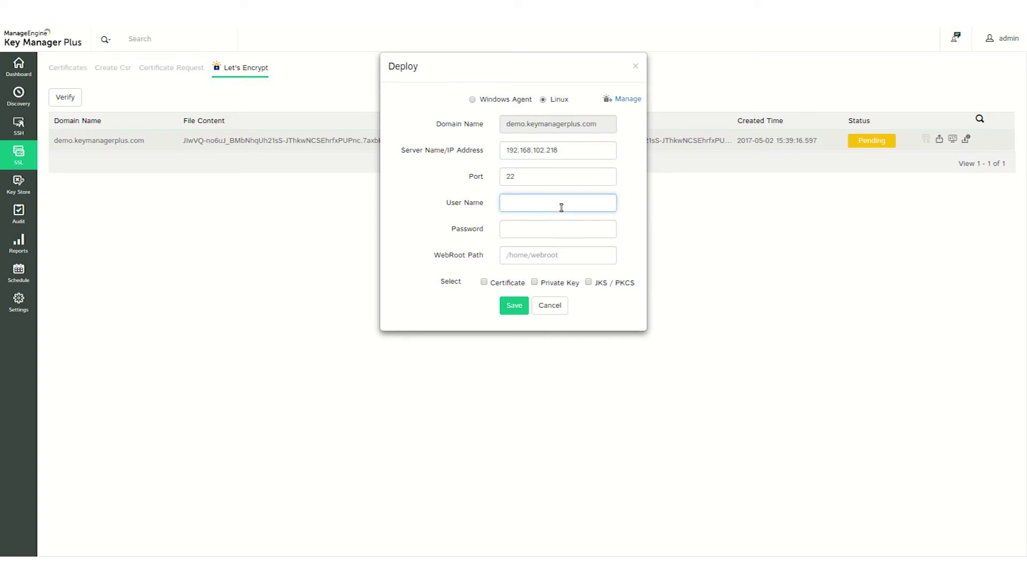
type("kmp")
left_click(559, 228)
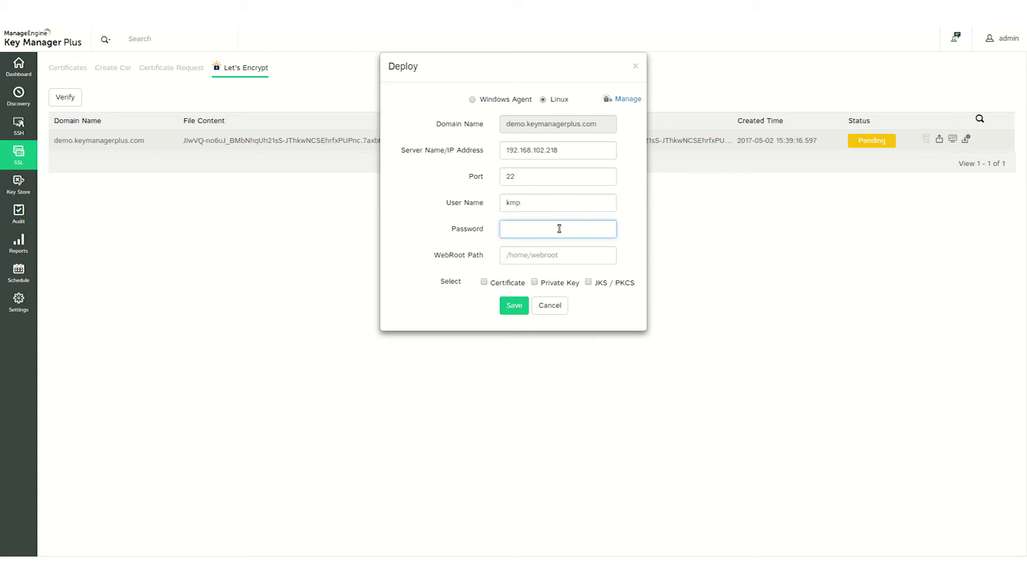
type("*")
type("*")
type("**")
type("*")
type("**")
type("**")
type("es")
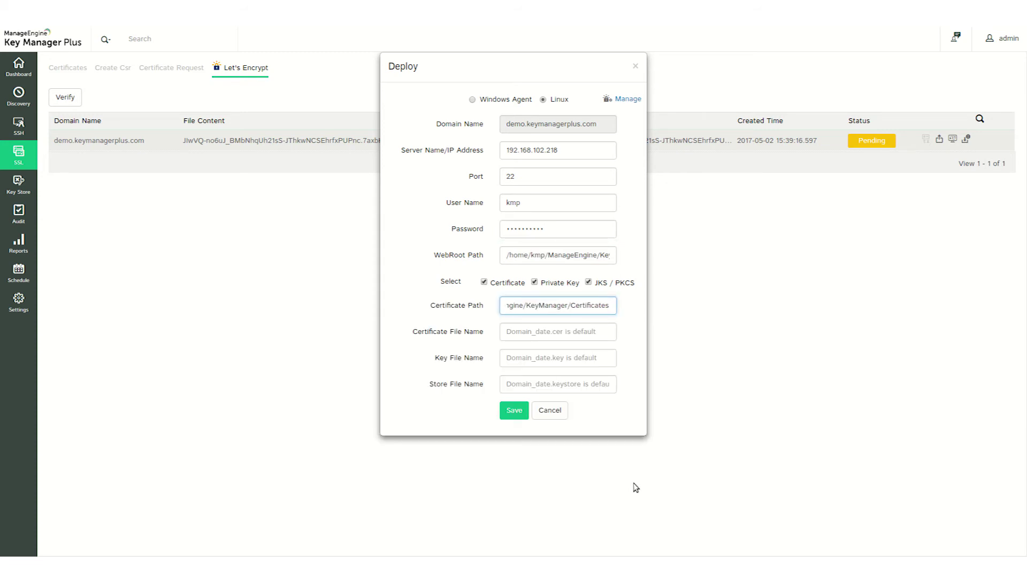
left_click(512, 410)
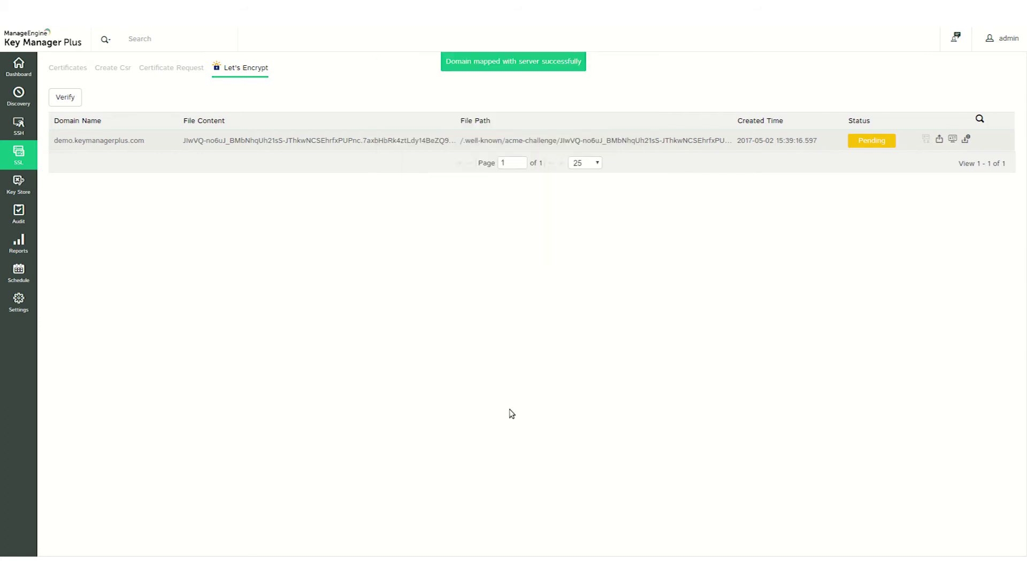
- Deploy the challenge file to 192.168.102.218 and recheck until it reports Success
left_click(966, 141)
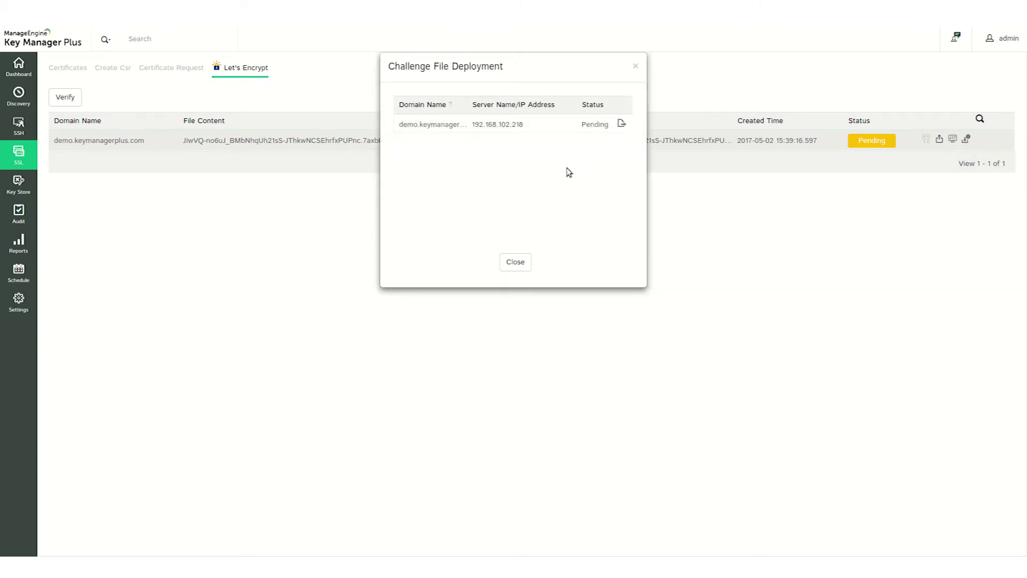
left_click(515, 262)
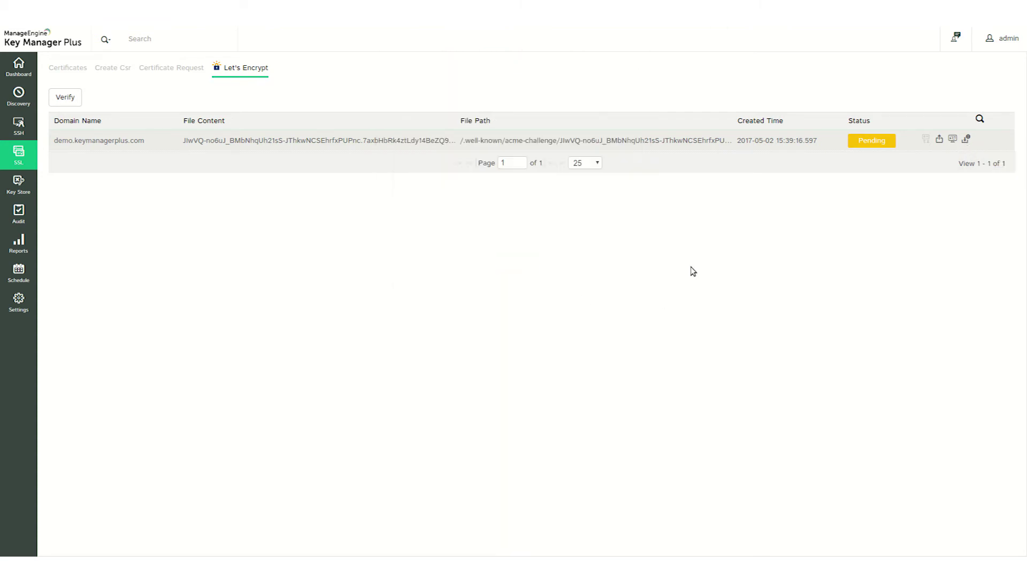
left_click(969, 140)
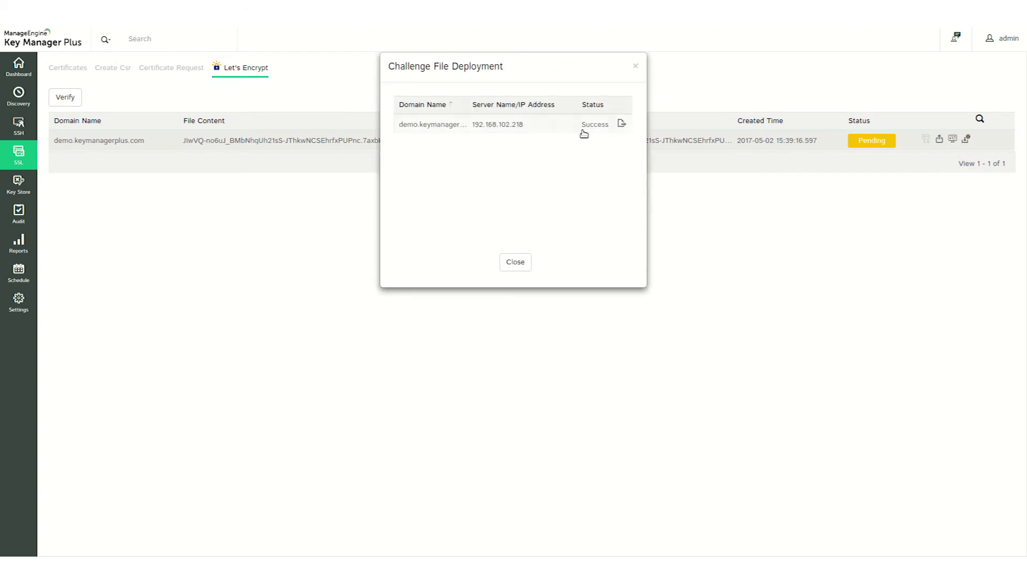
left_click(515, 261)
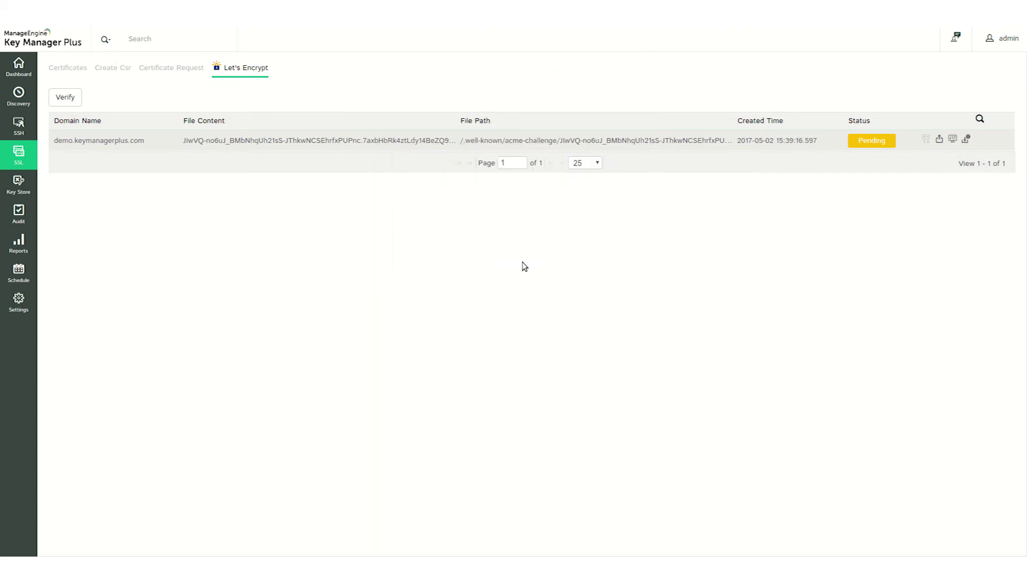
key("alt+Tab")
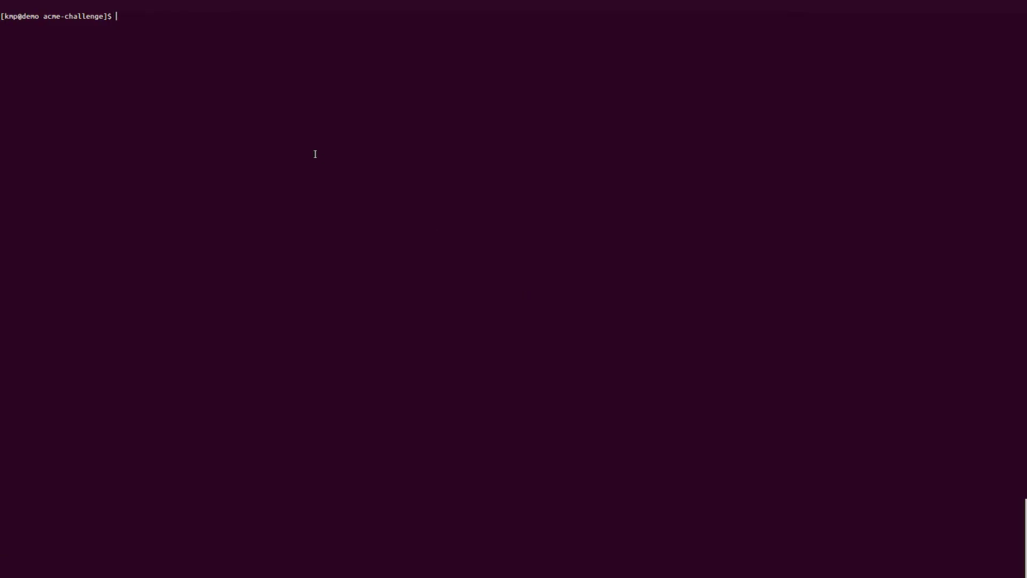
- Run pwd and ls to confirm the challenge file is in the acme-challenge directory
type("pwd")
key("Return")
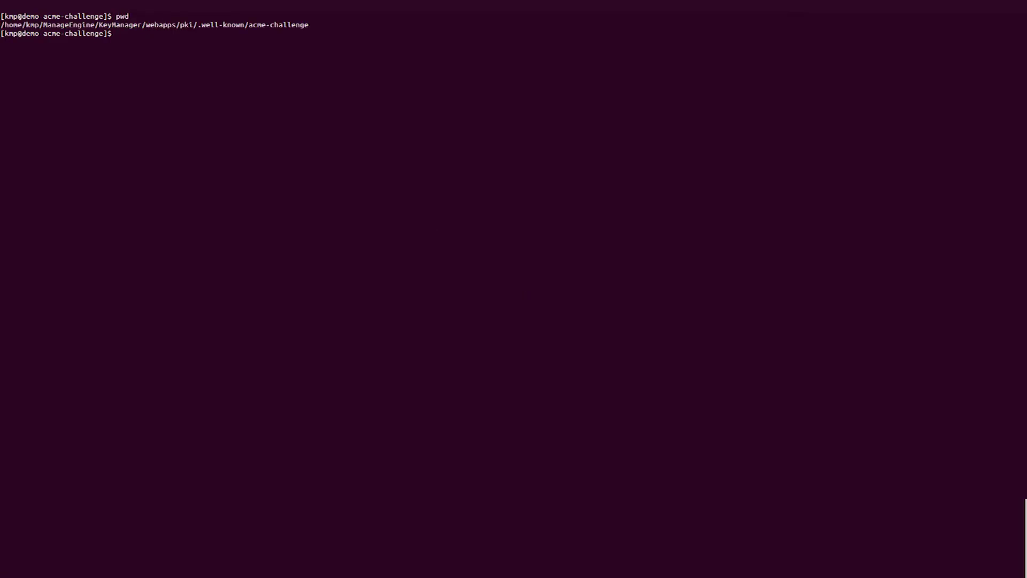
type("ls")
key("Return")
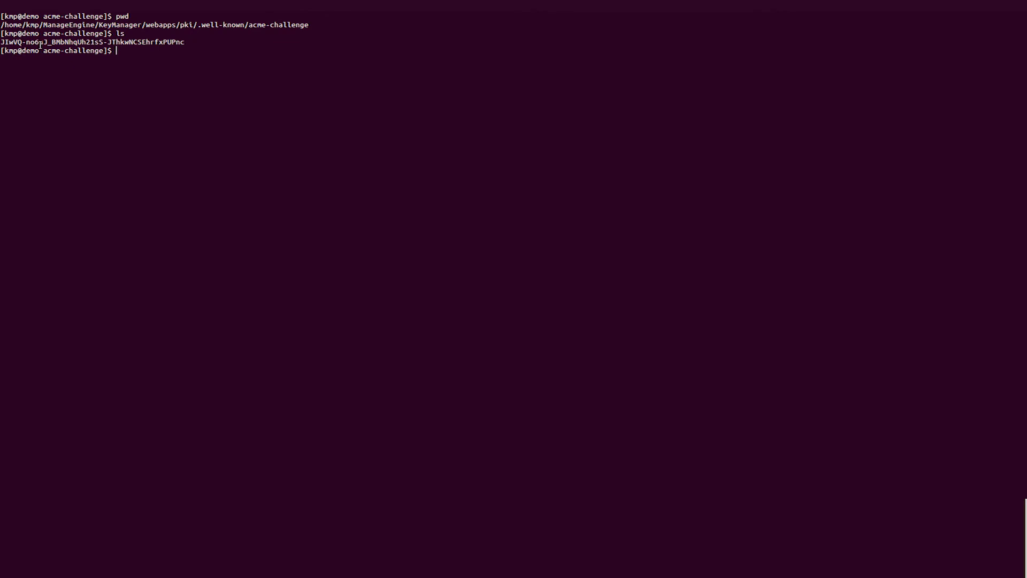
left_click_drag(39, 42, 188, 43)
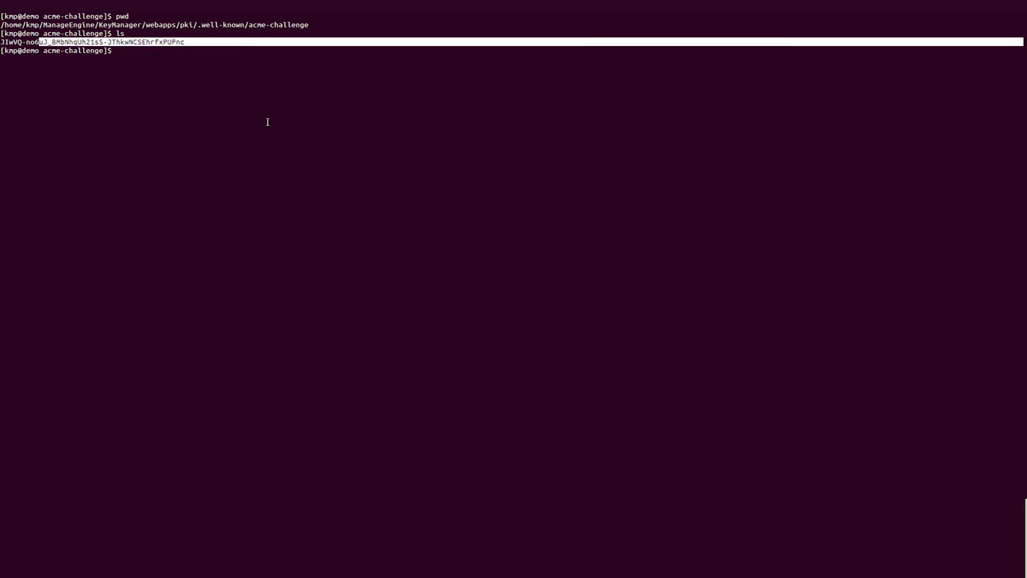
key("alt+Tab")
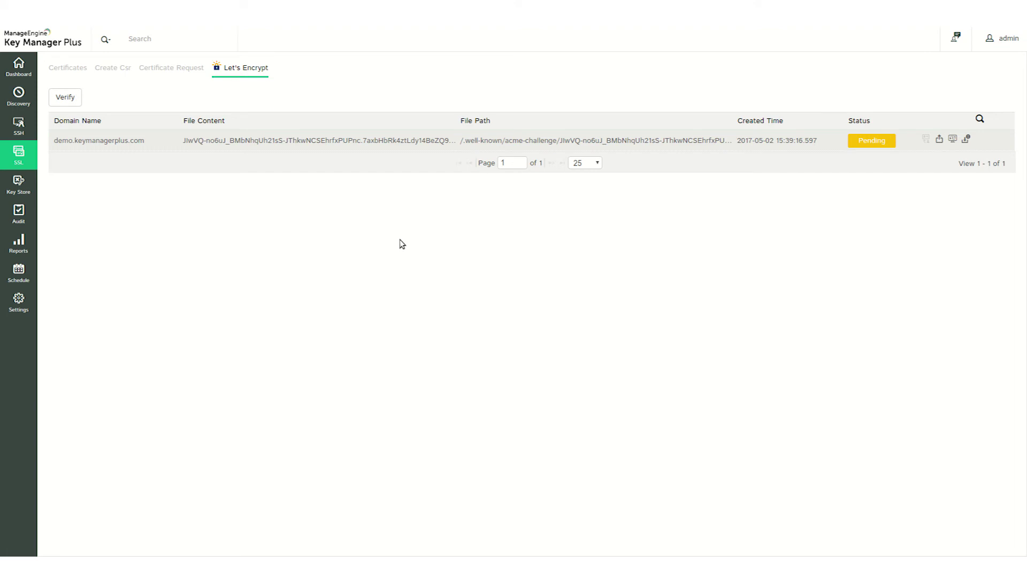
- Verify demo.keymanagerplus.com, then save the issued certificate from the Available link
left_click(70, 100)
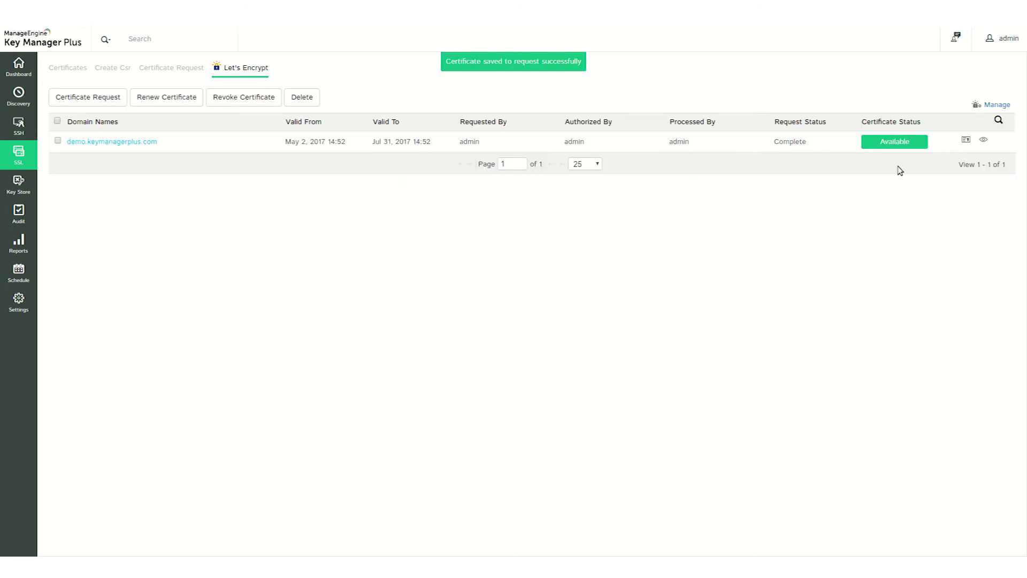
left_click(897, 142)
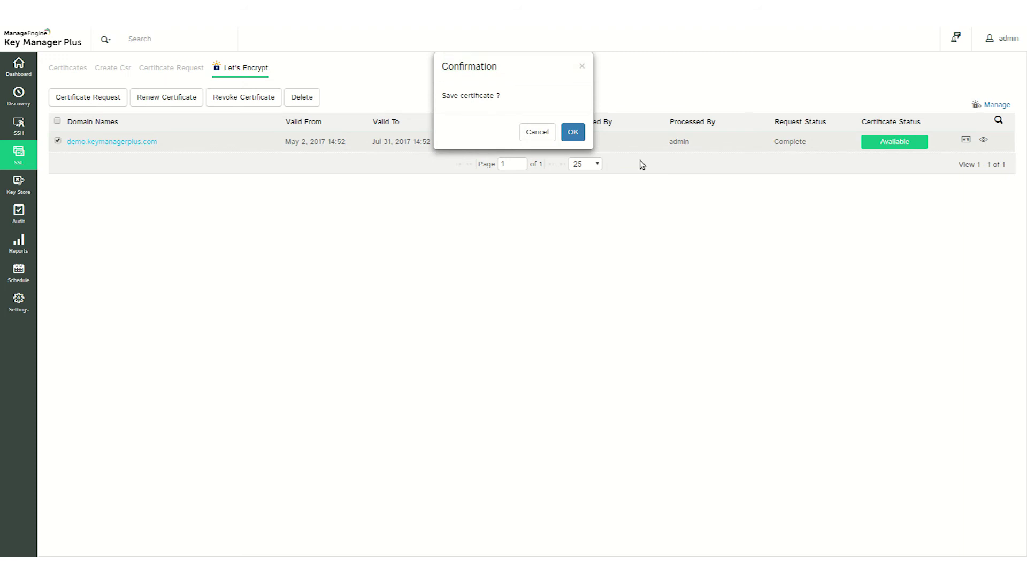
left_click(573, 132)
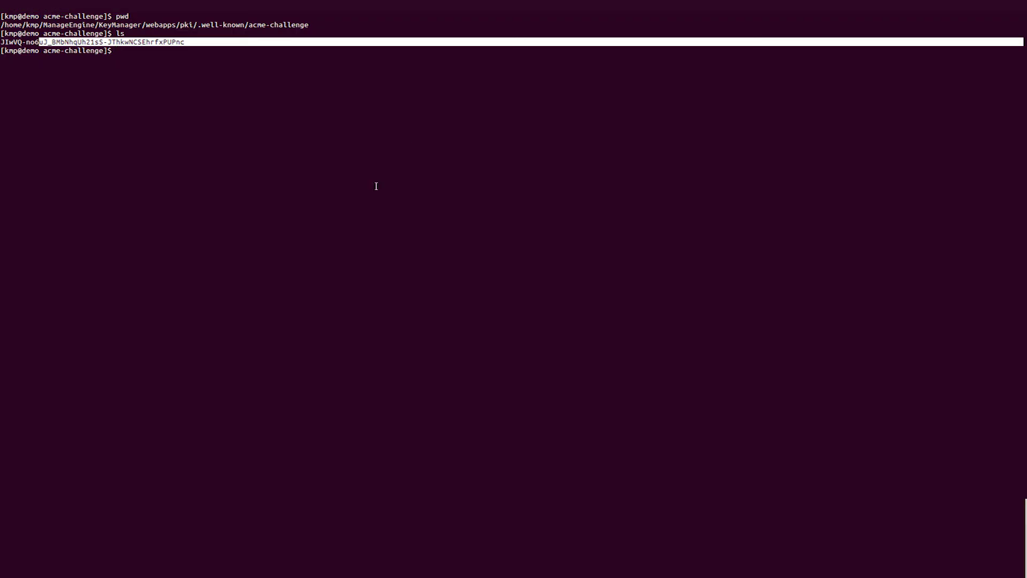
- Change into the server's Certificates folder and check the deployed certificate files
type("cd ../../../../Certificates/")
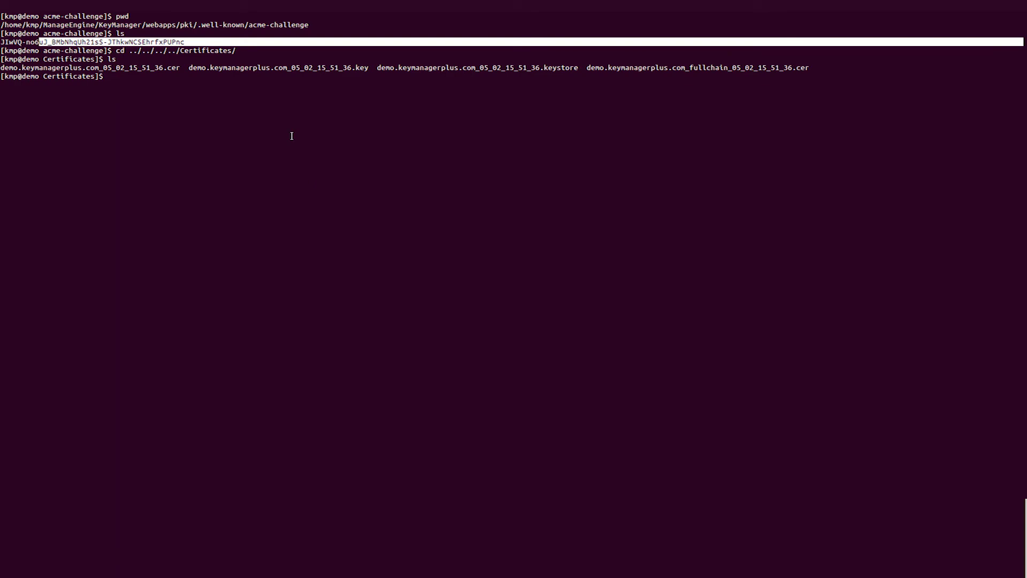
left_click_drag(35, 67, 809, 68)
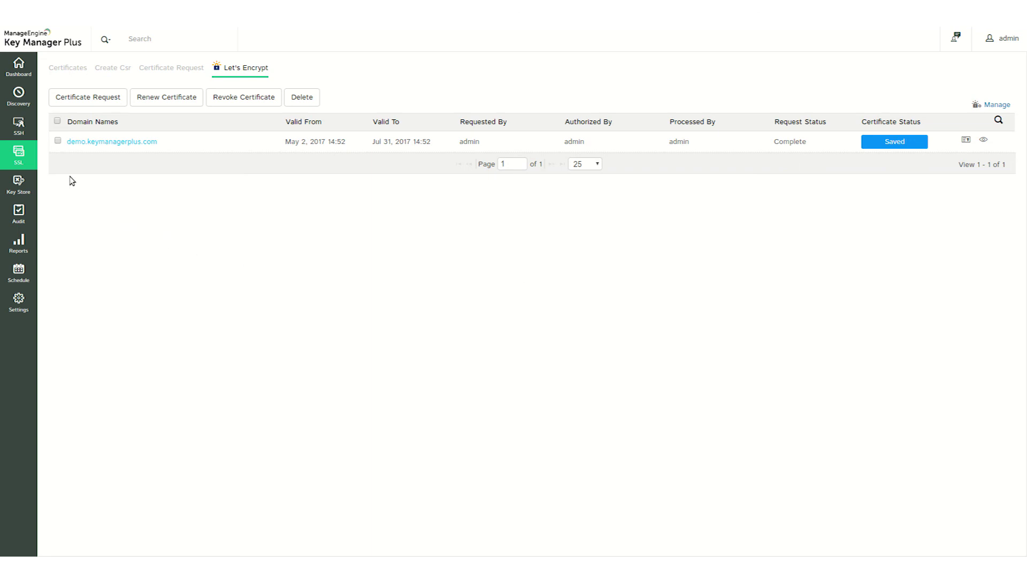
- Renew the selected demo.keymanagerplus.com Let's Encrypt certificate, then revoke it so its status reads Revoked
left_click(58, 141)
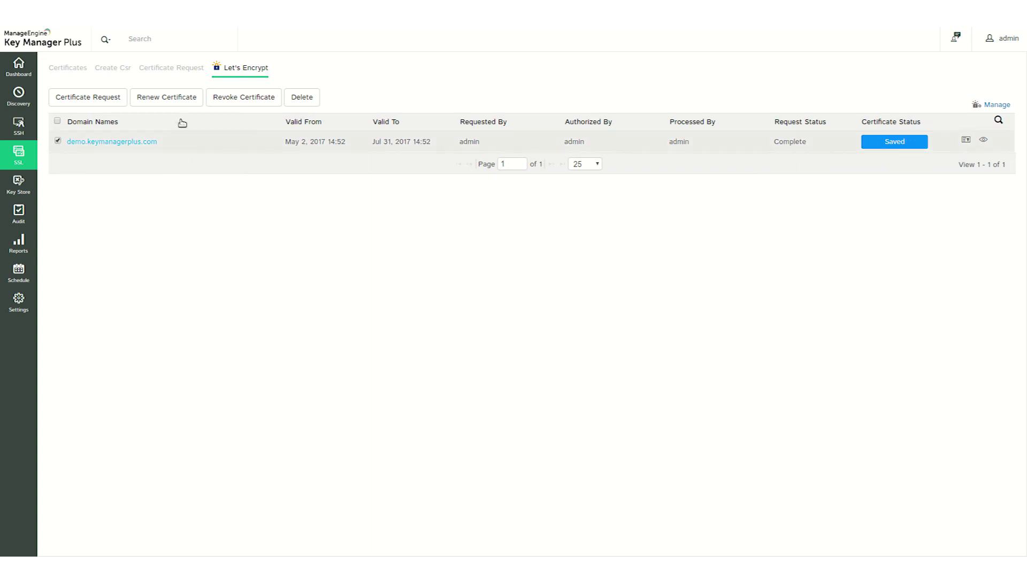
left_click(181, 102)
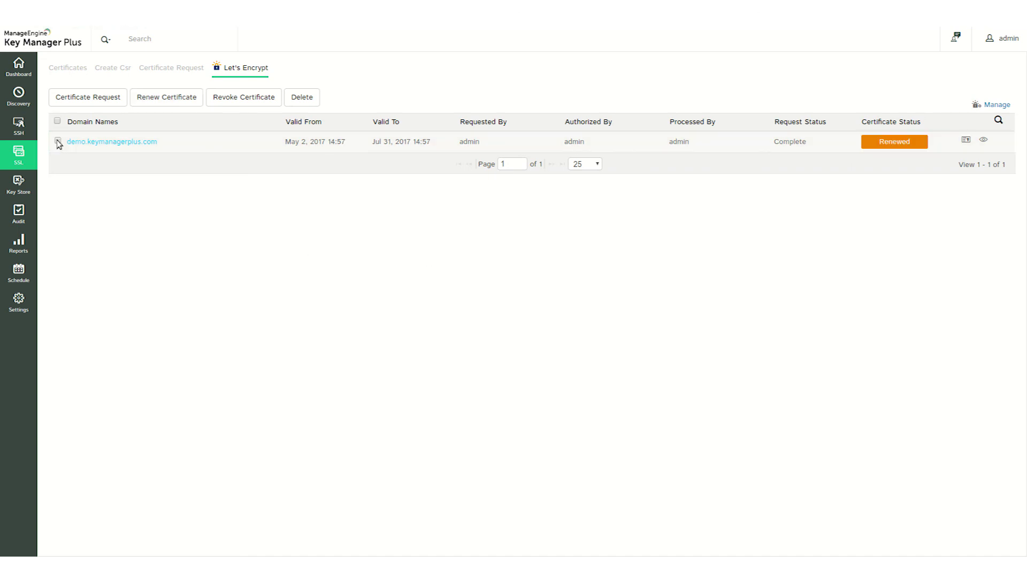
left_click(240, 103)
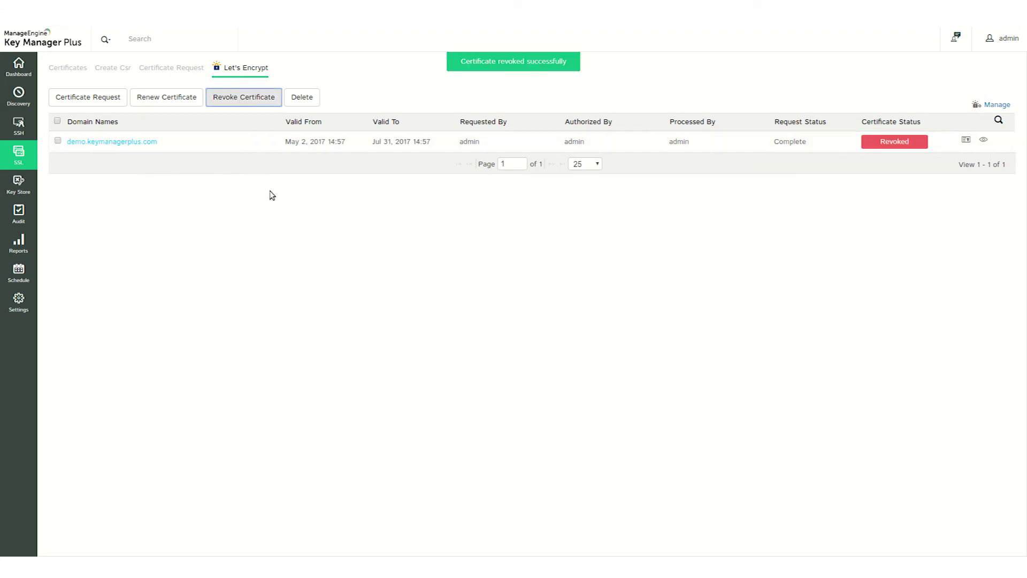